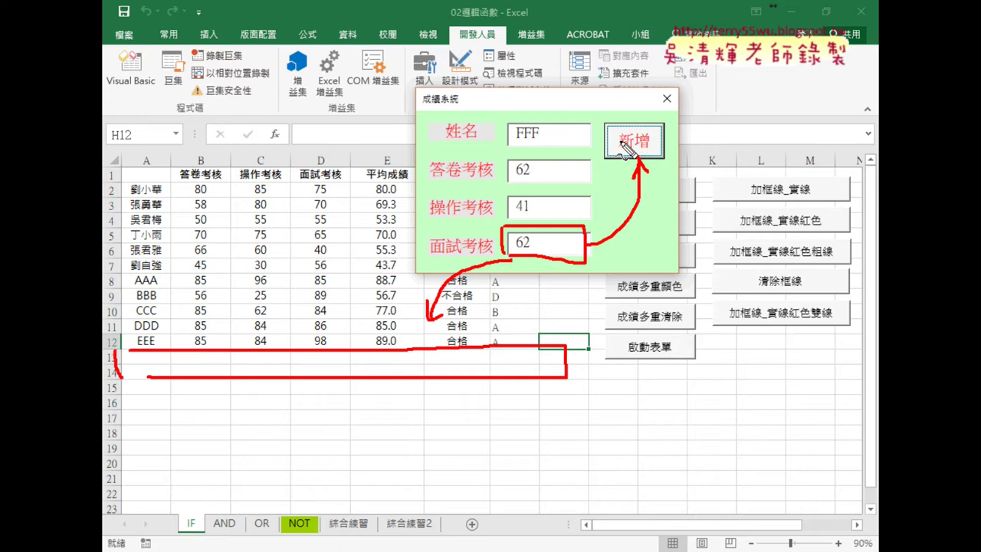
Close the running 成績系統 form to return to the 'home' UserForm designer.
left_click_drag(432, 256, 495, 255)
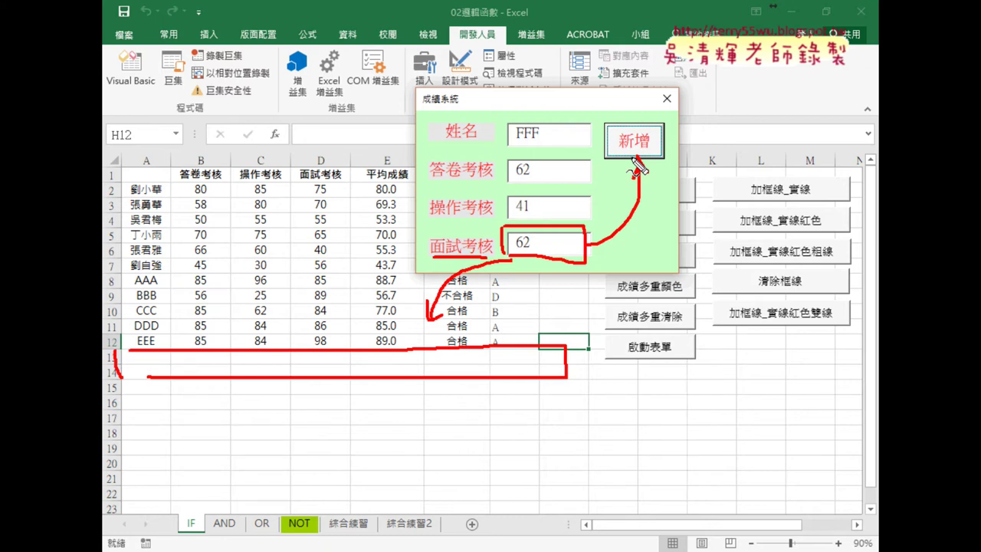
mouse_move(637, 168)
left_mouse_down()
mouse_move(647, 172)
mouse_move(609, 141)
mouse_move(674, 138)
mouse_move(613, 158)
left_mouse_up()
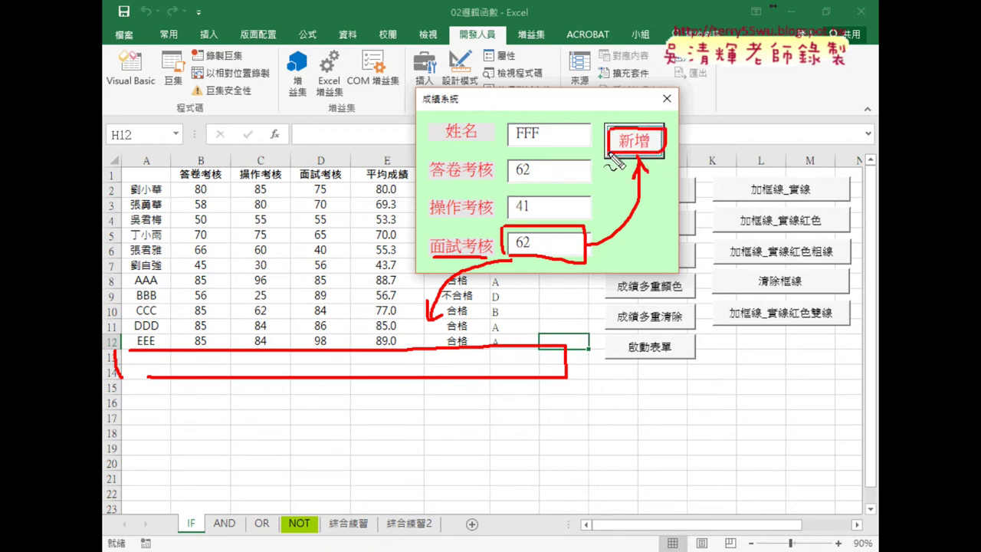
key("Escape")
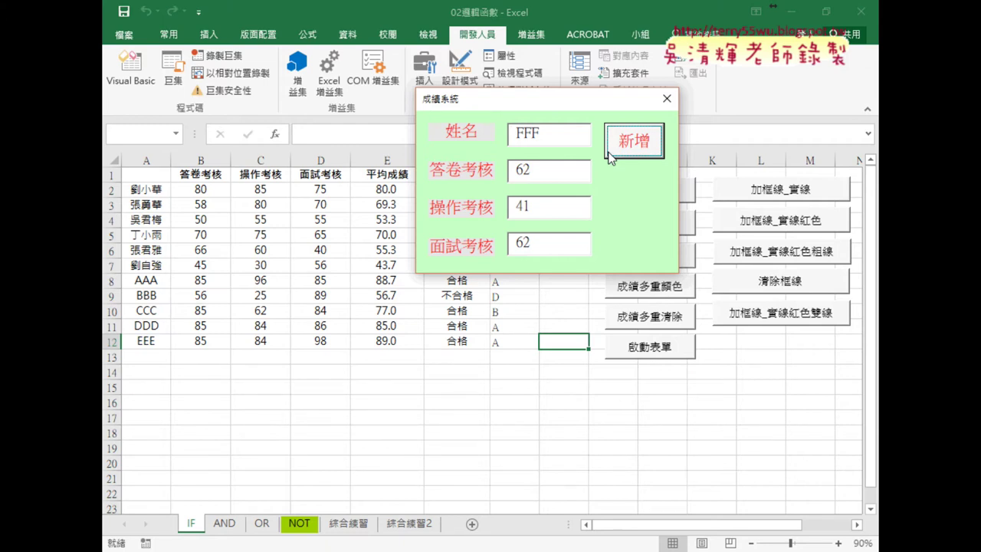
left_click(667, 98)
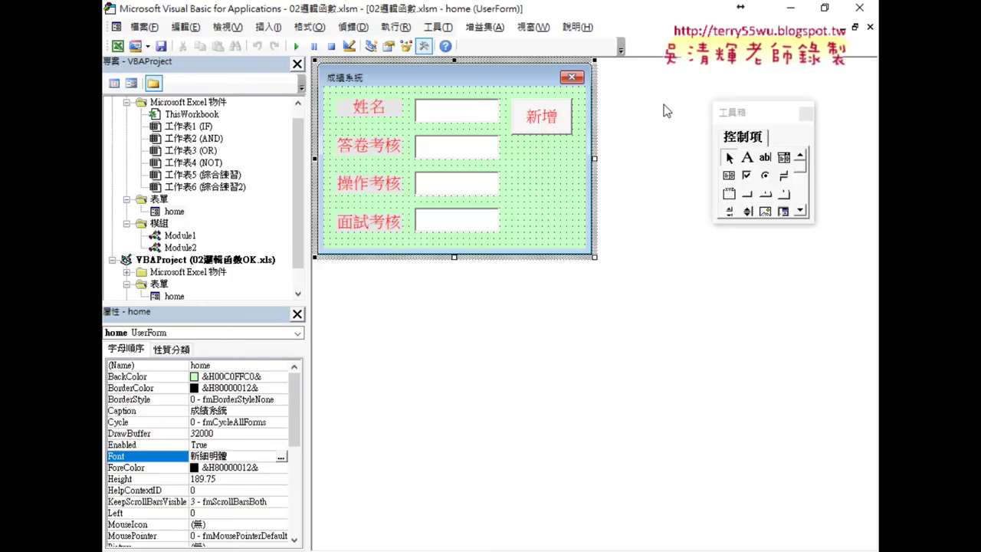
left_click(458, 229)
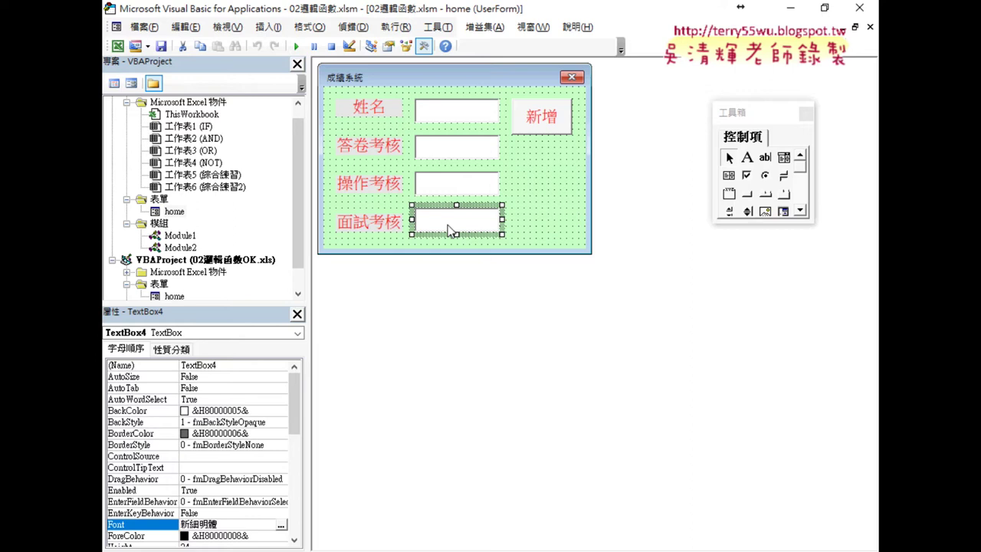
left_click(548, 125)
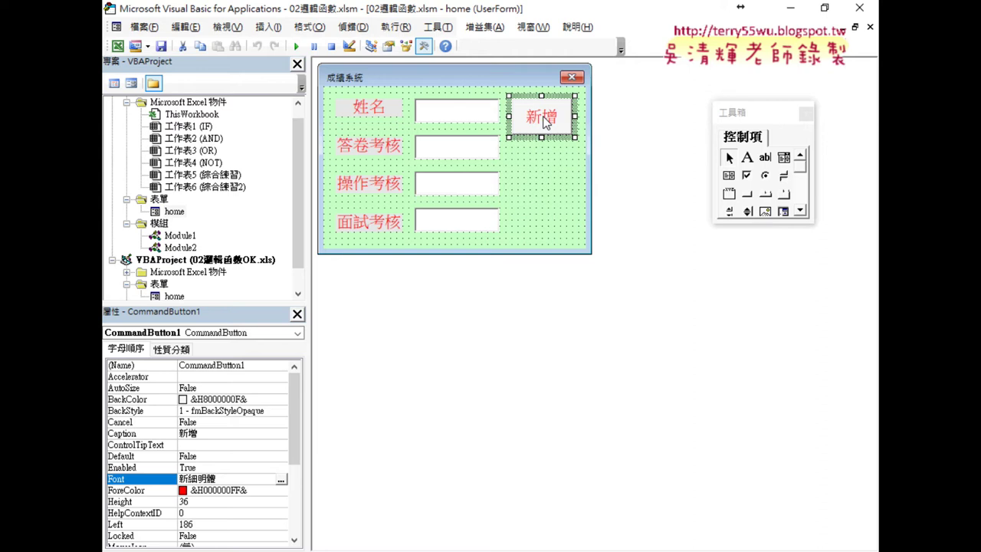
left_click(454, 227)
left_click(539, 131)
left_click(453, 227)
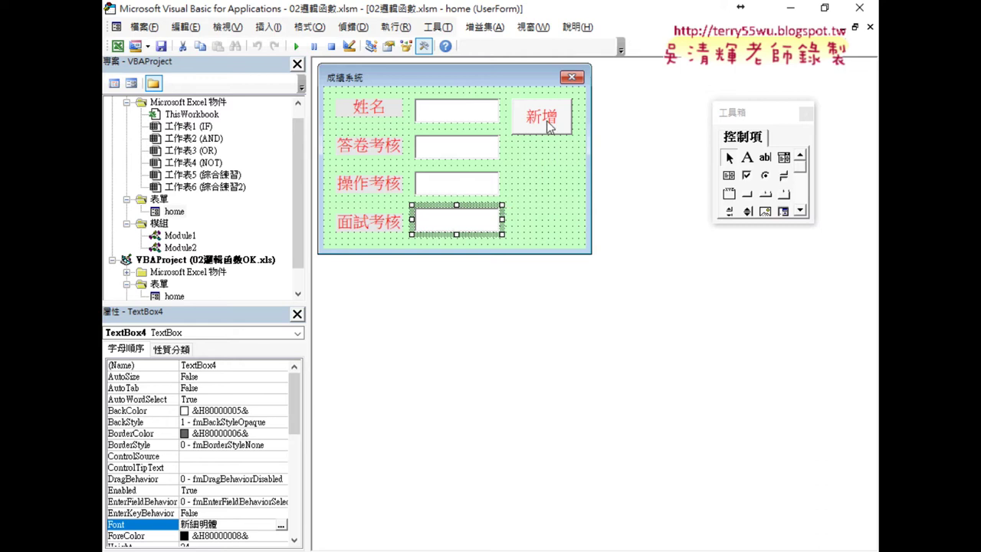
left_click(547, 120)
left_click(466, 227)
double_click(452, 226)
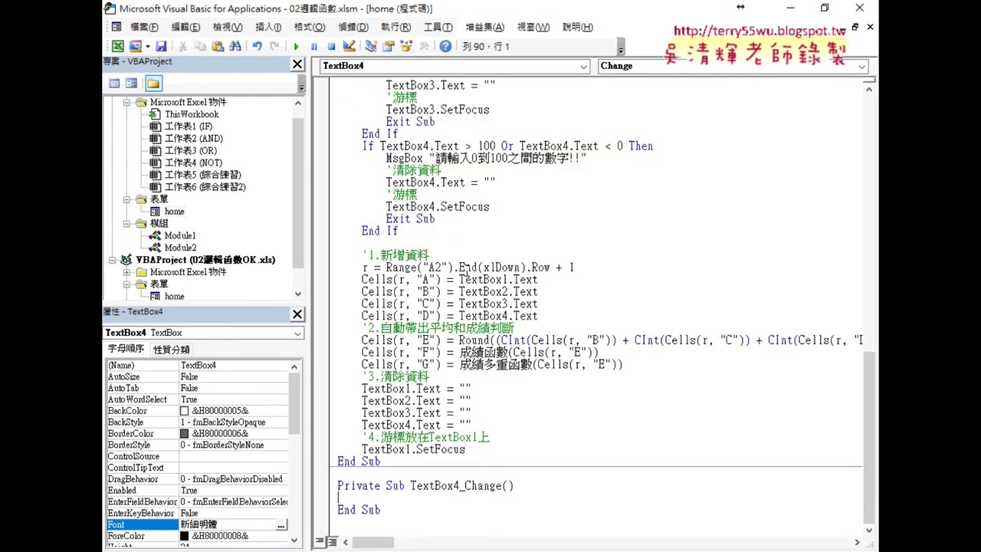
Pick KeyDown from TextBox4's event list to insert an empty TextBox4_KeyDown procedure.
left_click_drag(412, 493, 499, 495)
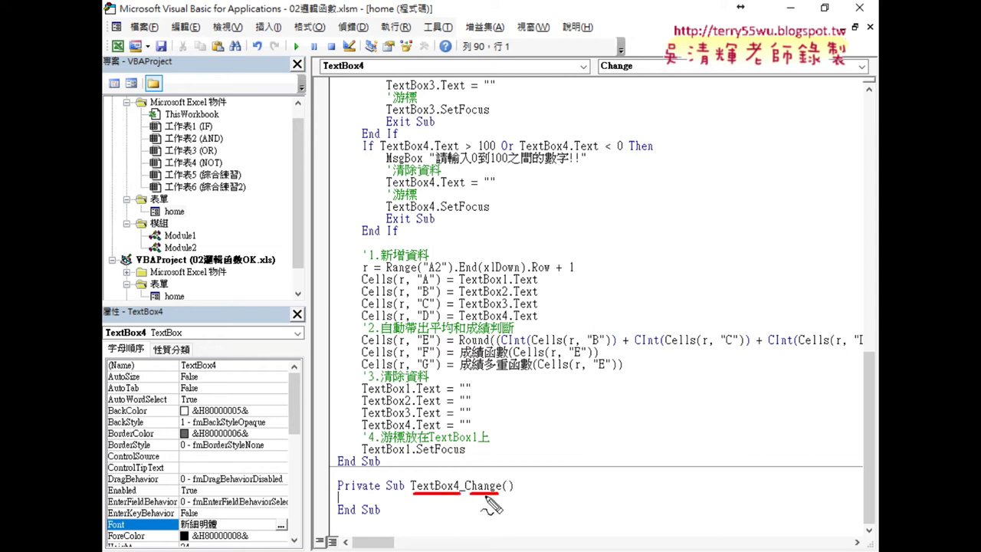
left_click_drag(625, 57, 632, 73)
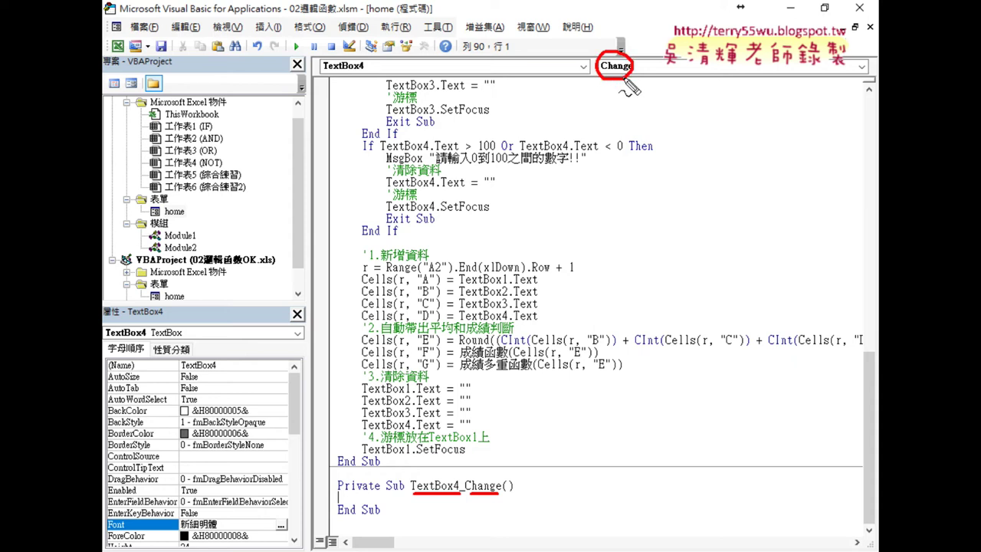
key("Escape")
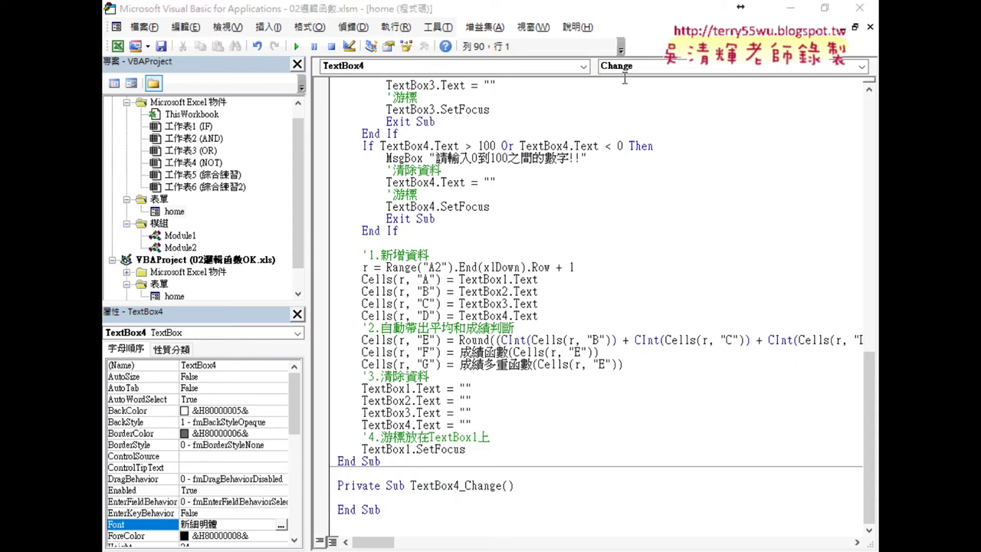
left_click(623, 69)
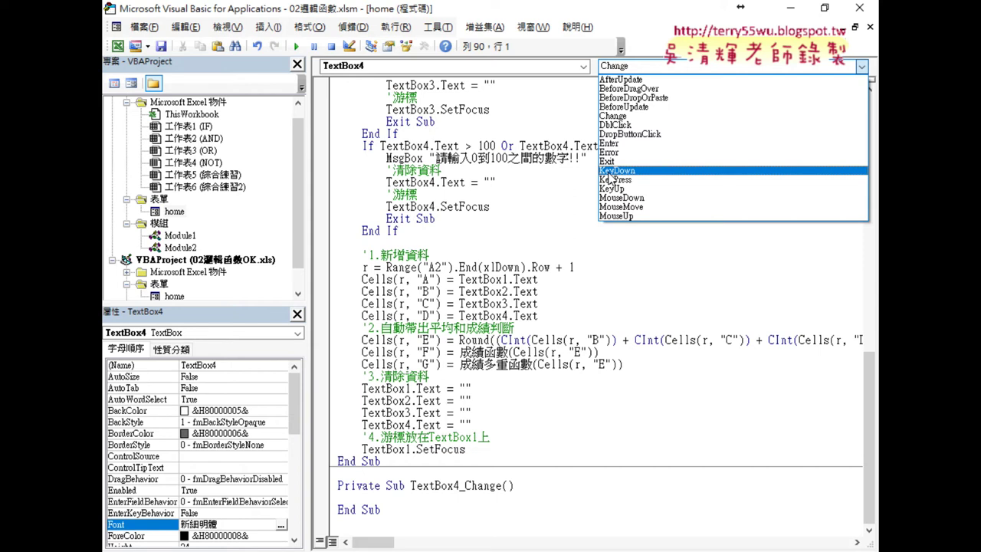
left_click(621, 173)
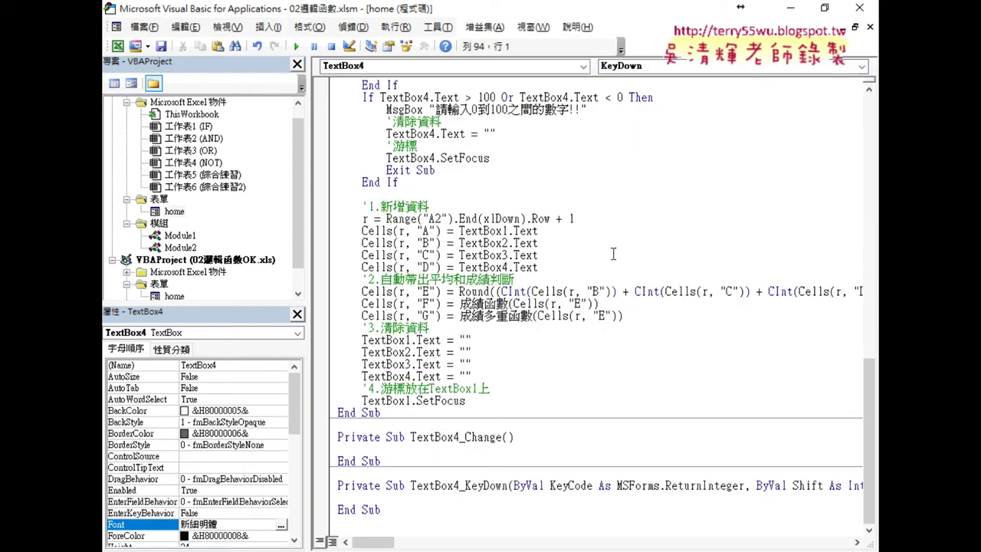
Delete the empty TextBox4_Change procedure and indent a blank line inside TextBox4_KeyDown.
left_click_drag(380, 460, 335, 435)
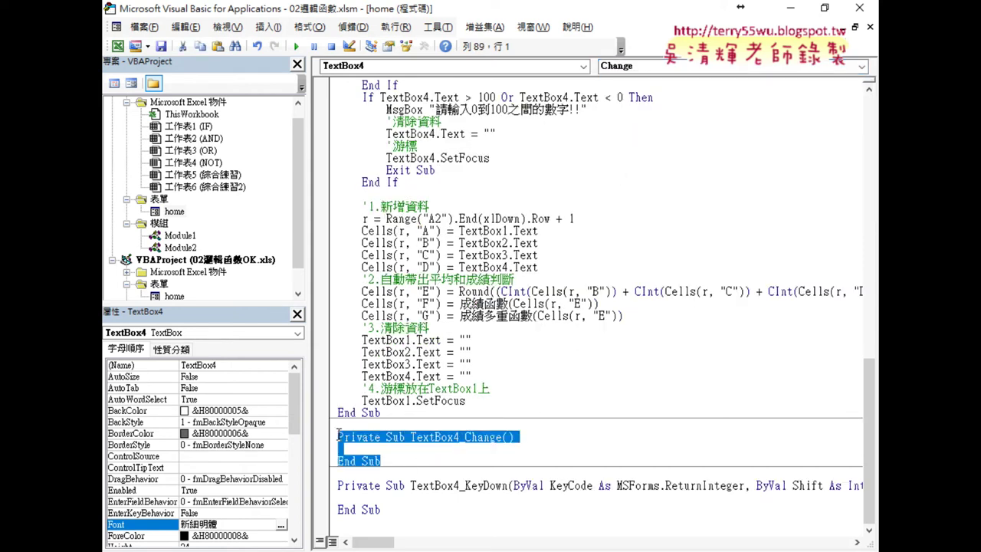
key("Delete")
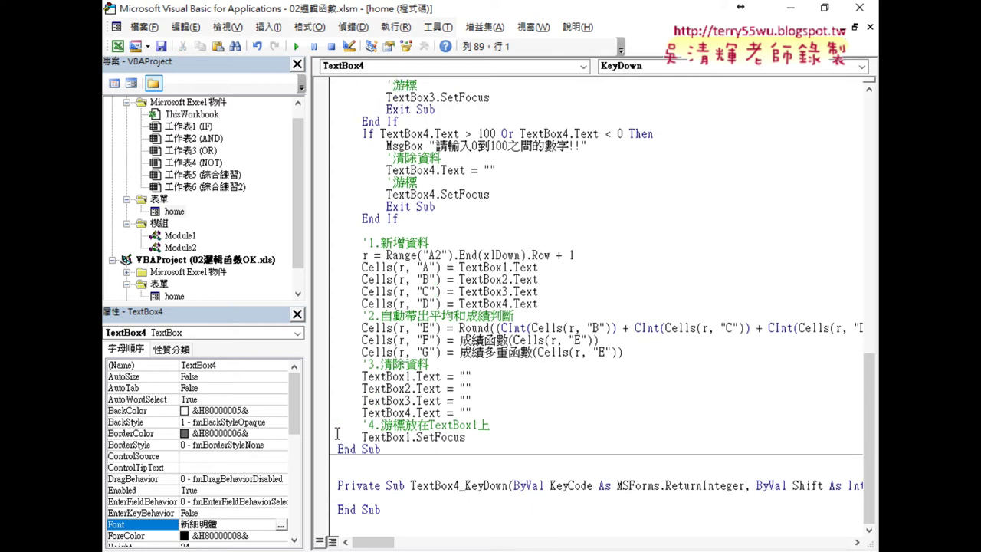
left_click_drag(411, 485, 509, 485)
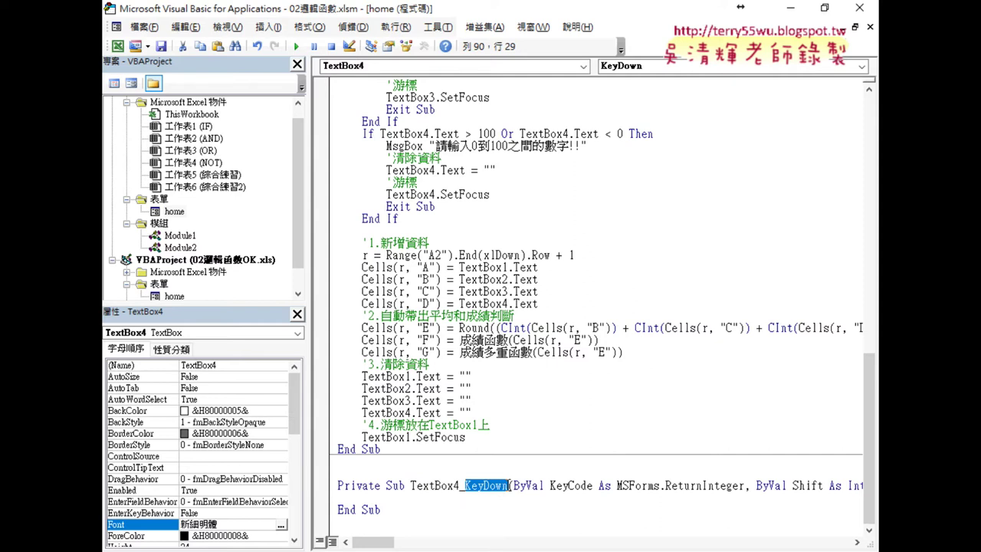
left_click_drag(549, 485, 591, 485)
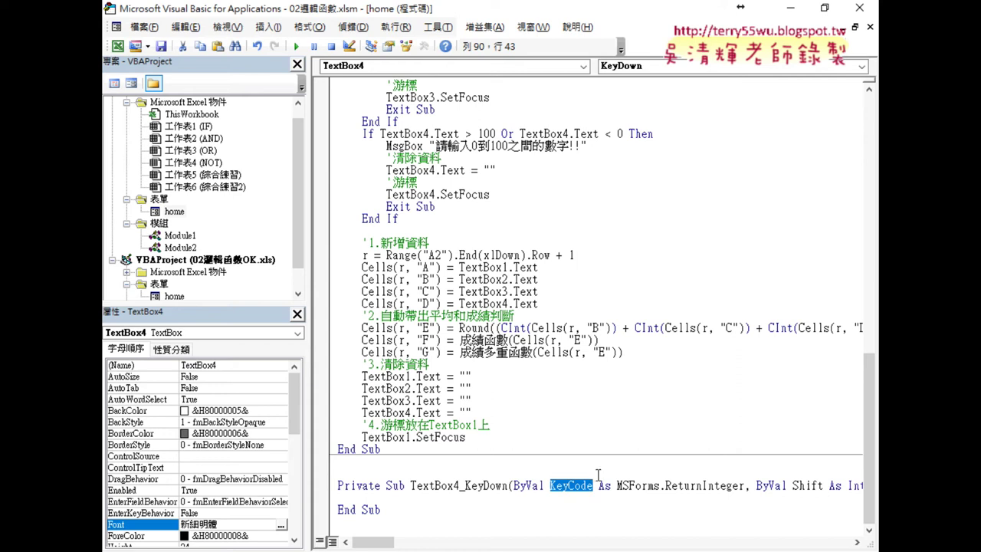
left_click(445, 497)
key("Tab")
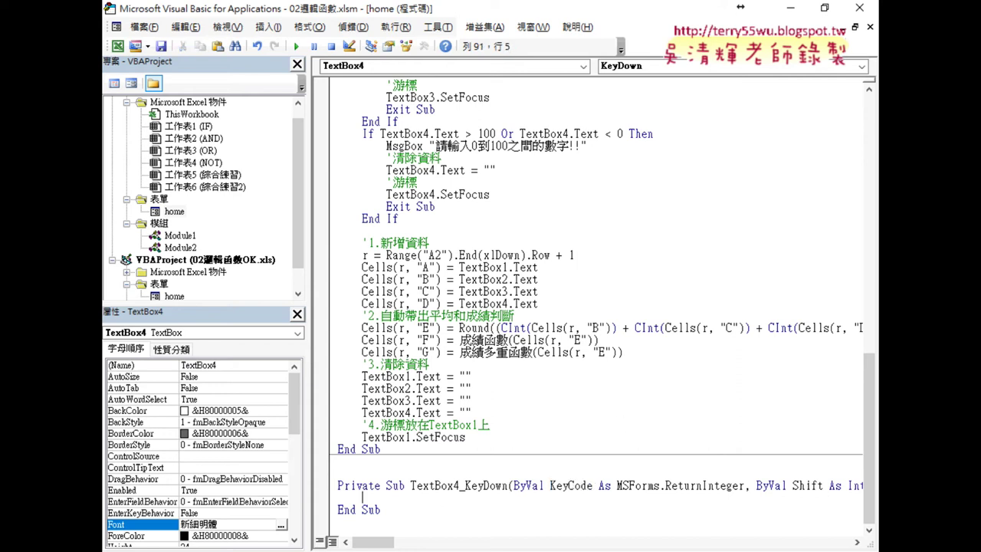
Start an If line in KeyDown and paste the KeyCode parameter after it.
type("ㄈㄞif")
left_click(575, 491)
left_click(471, 342)
left_click_drag(551, 485, 590, 491)
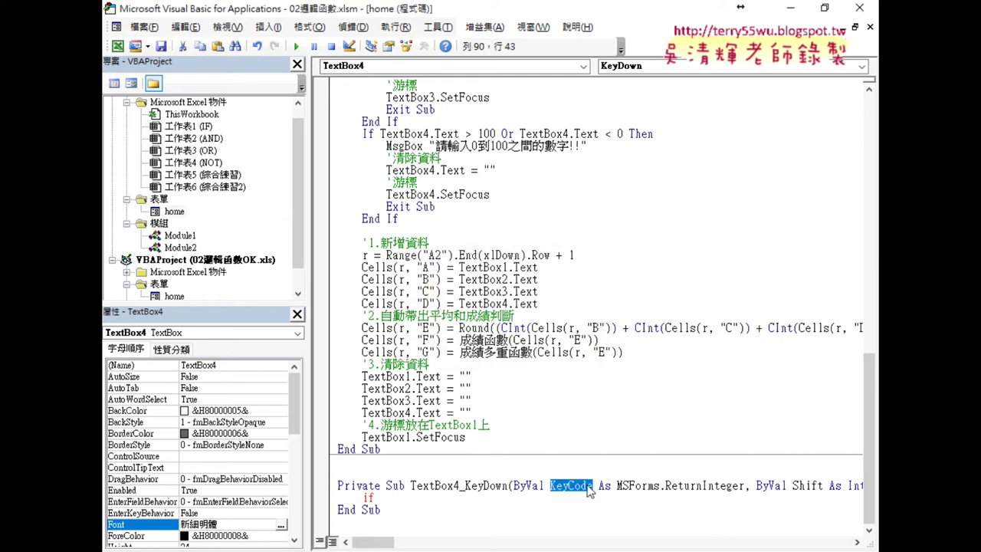
key("ctrl+c")
left_click(439, 499)
key("ctrl+v")
Complete the condition as If KeyCode = 13 Then and close it with End If.
key("Left")
key("Left")
key("Left")
key("End")
type("=13 then")
key("Return")
key("Return")
type("end if")
key("Up")
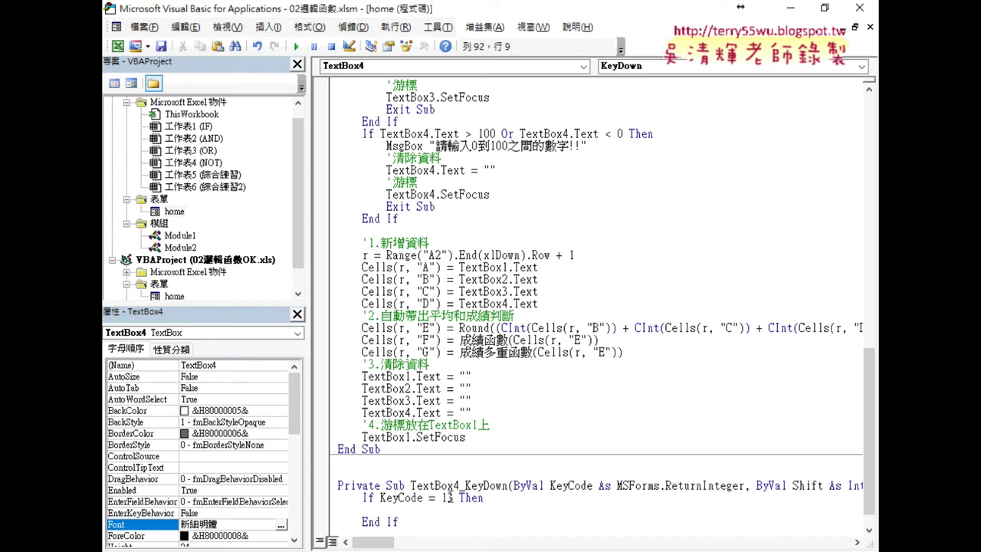
left_click_drag(453, 498, 431, 499)
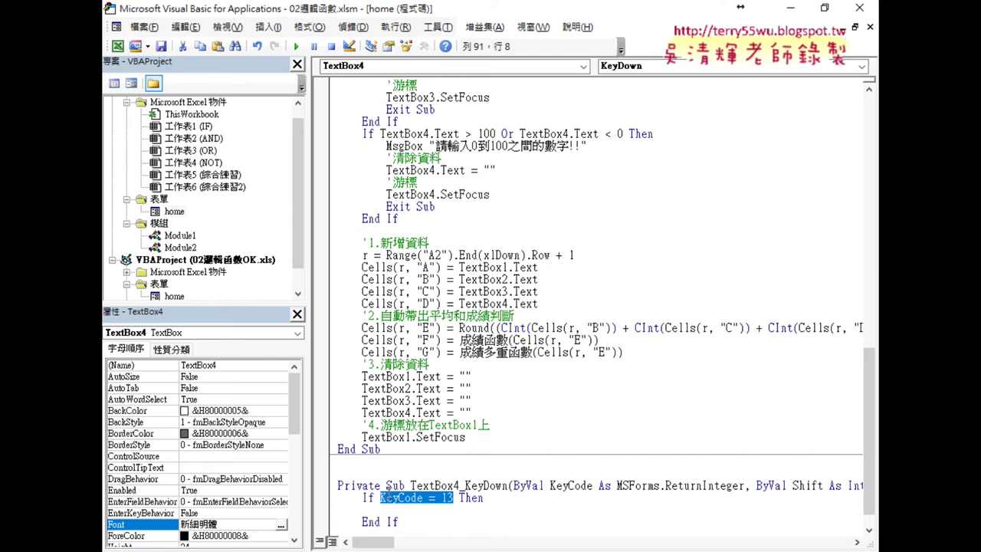
scroll(424, 407, "up", 3)
scroll(424, 407, "up", 8)
scroll(424, 407, "up", 8)
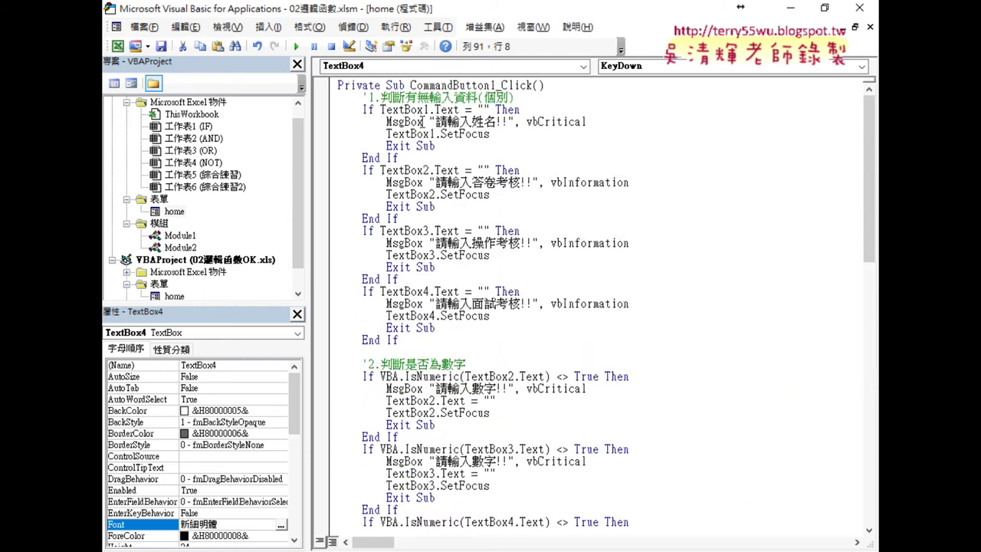
Copy the CommandButton1_Click name and write call CommandButton1_Click inside the KeyCode 13 block.
left_click(419, 85)
left_click_drag(411, 85, 533, 85)
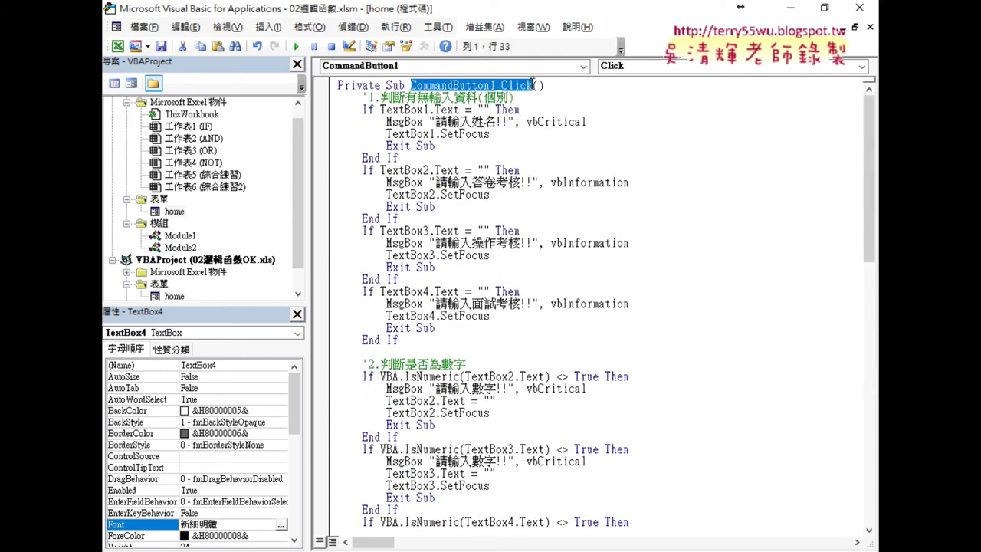
right_click(470, 91)
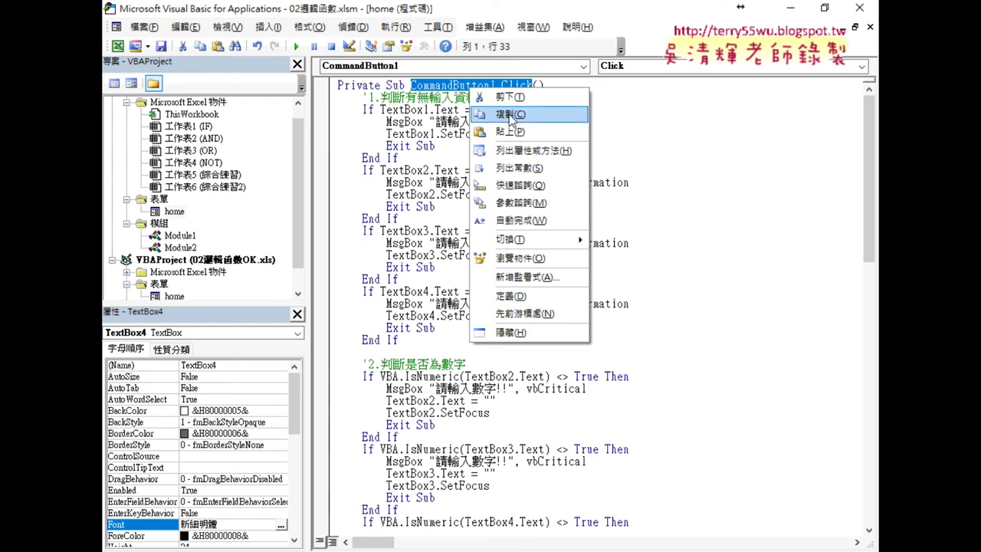
left_click(512, 115)
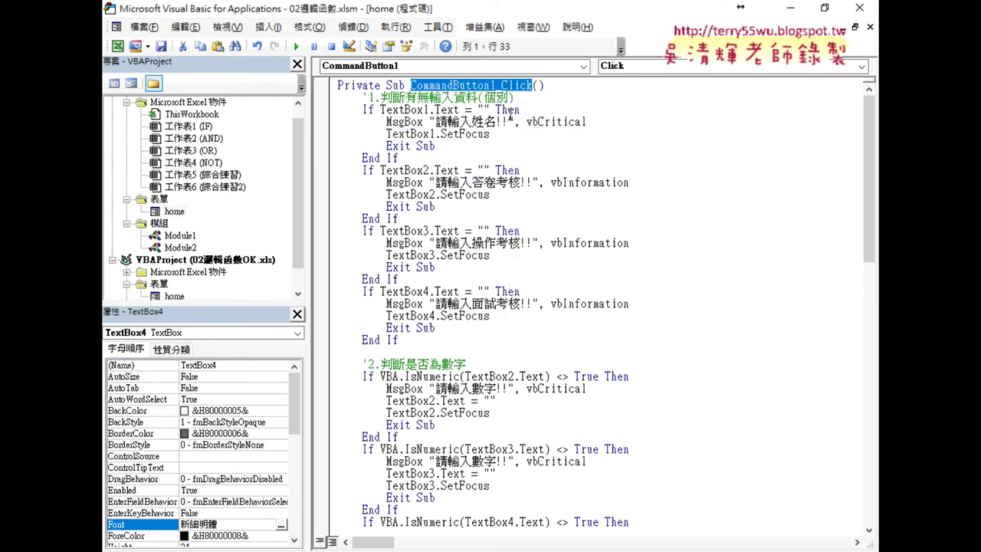
scroll(510, 115, "down", 3)
scroll(513, 149, "down", 9)
scroll(515, 187, "down", 5)
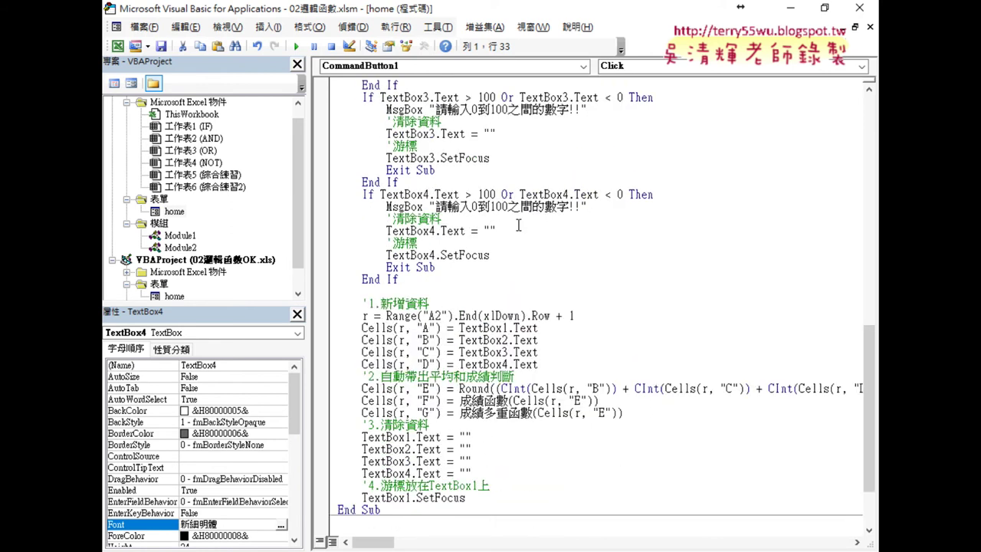
scroll(518, 245, "down", 3)
left_click(413, 485)
type("call CommandButton1_Click")
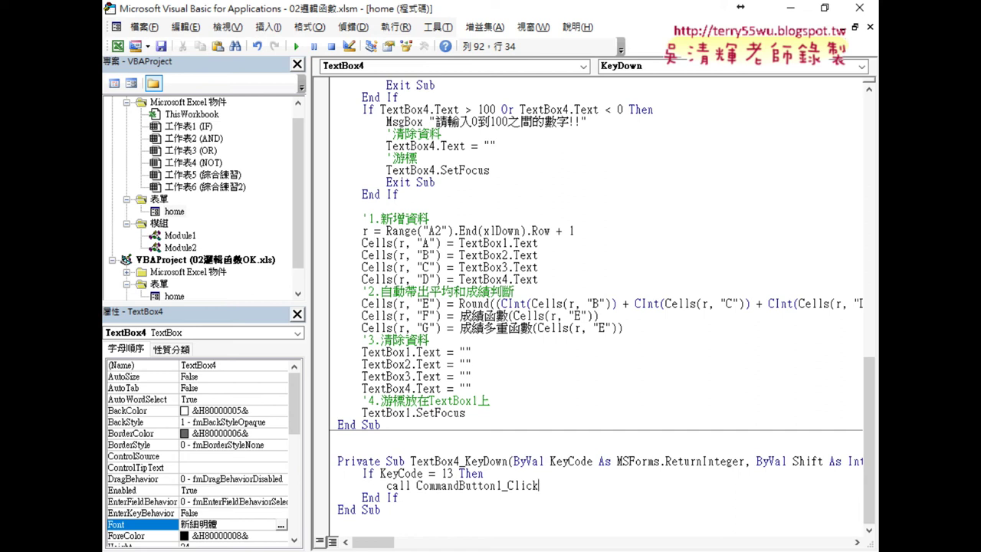
Commit the Call CommandButton1_Click line and run the UserForm.
left_click(374, 424)
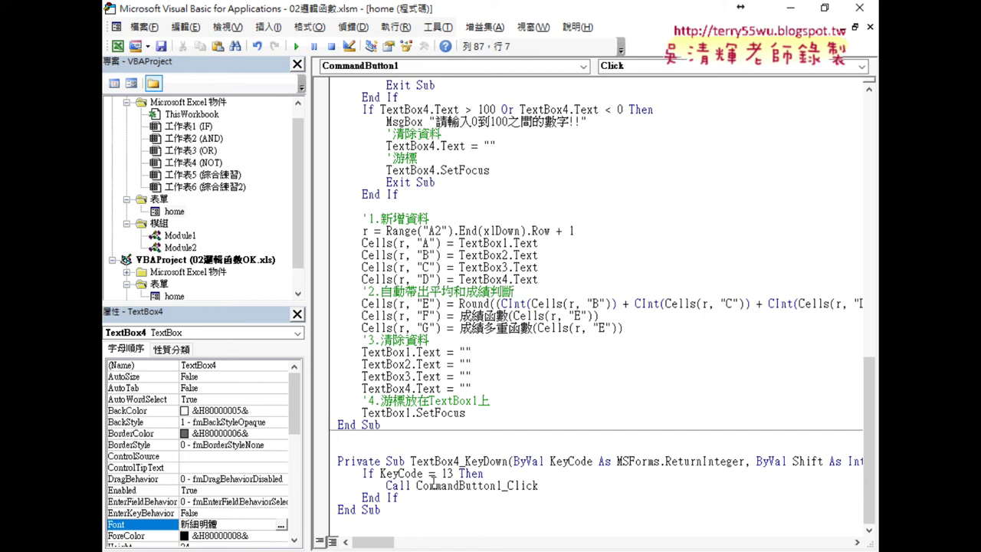
left_click(423, 474)
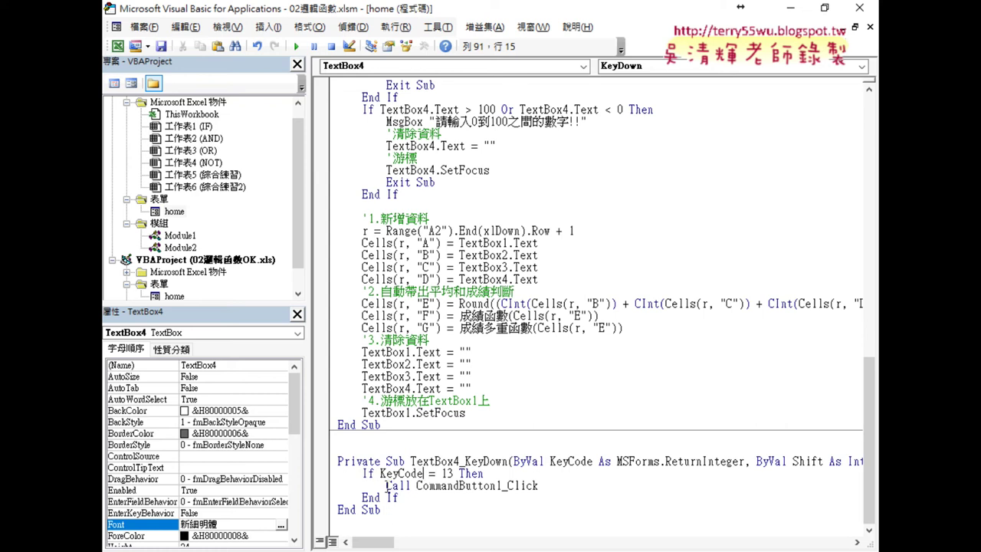
left_click_drag(385, 485, 539, 485)
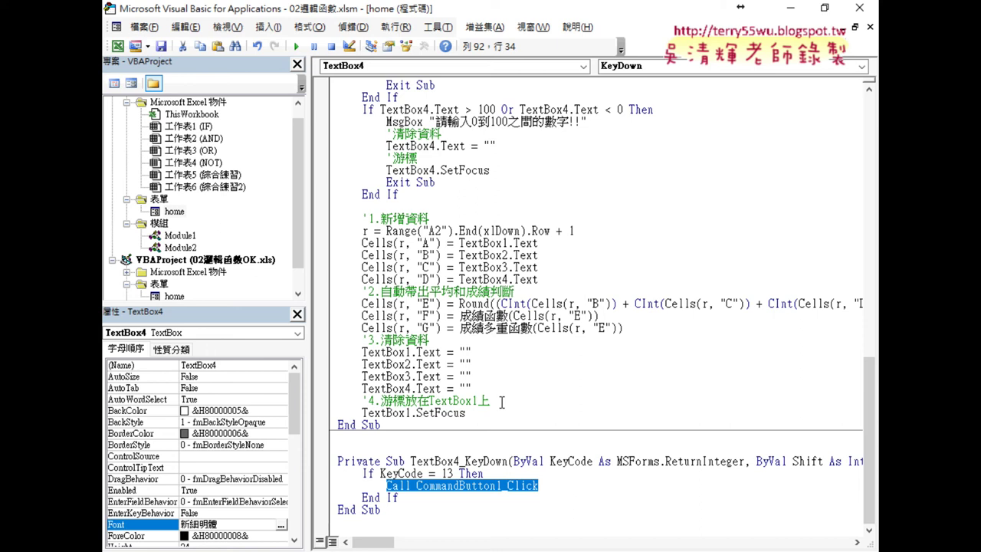
left_click(296, 46)
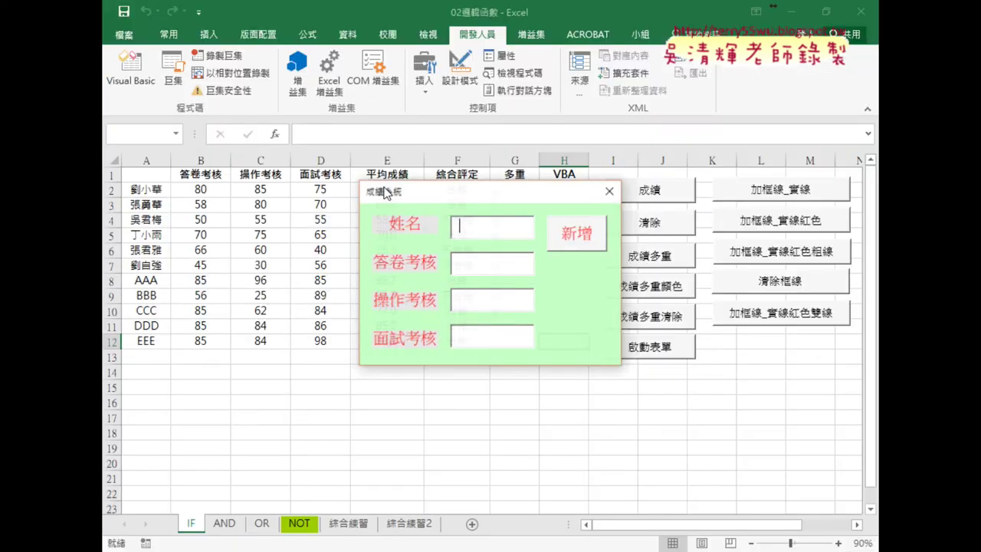
Add FFF with scores 56, 84 and 84 using the 新增 button.
left_click_drag(490, 191, 549, 132)
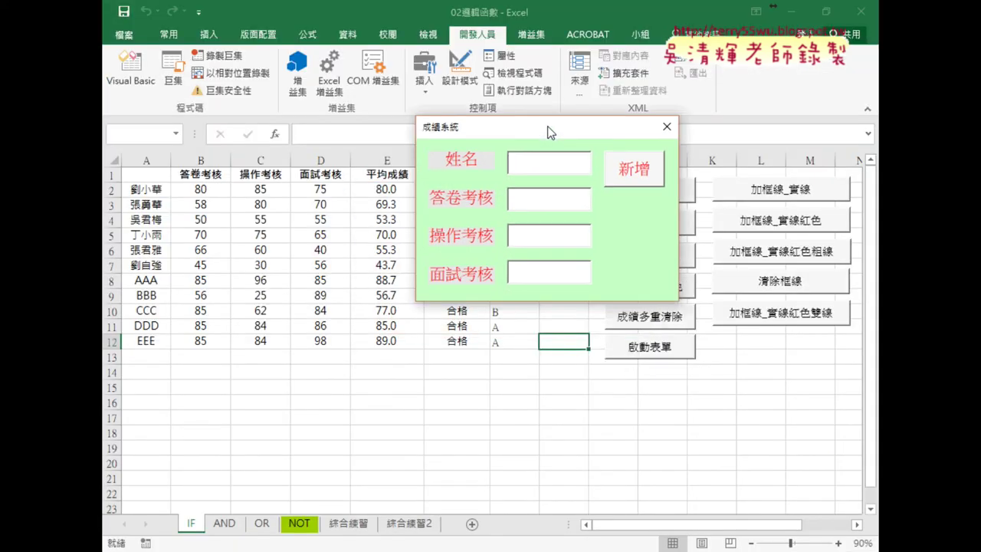
type("FFF")
key("Tab")
type("56")
key("Tab")
type("84")
key("Tab")
type("84")
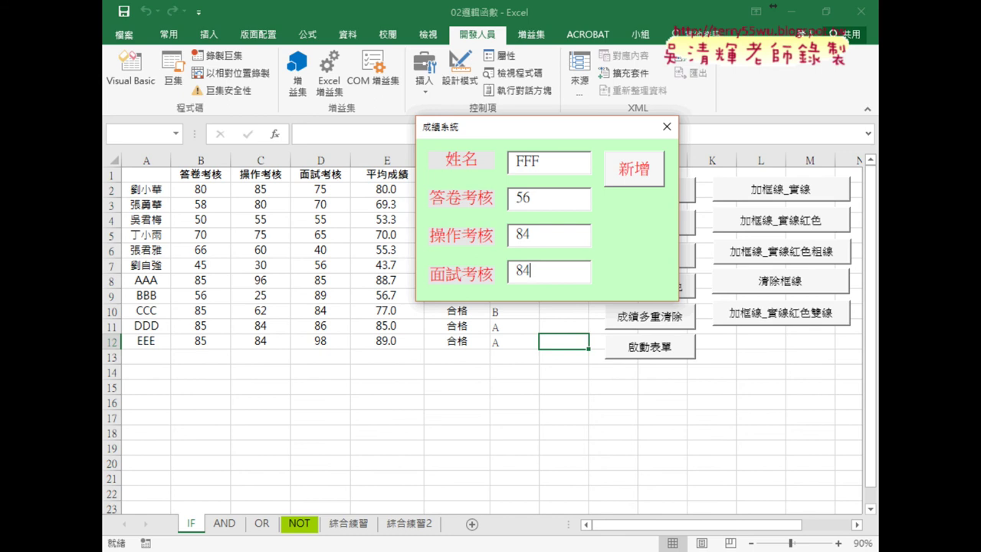
left_click(642, 174)
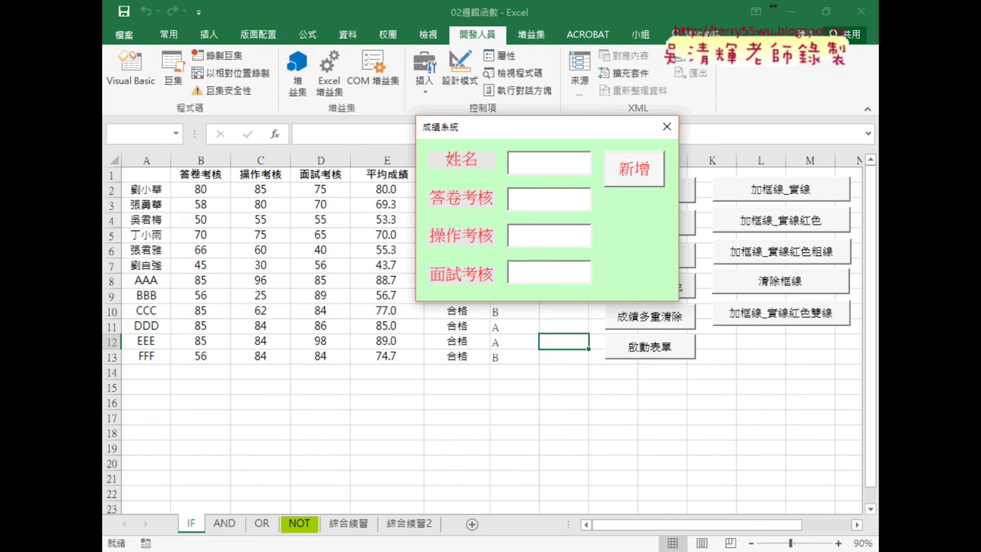
Enter GGG with scores 85, 64 and 74 and add the record with 新增.
type("GGG")
type("85")
key("Tab")
type("64")
key("Tab")
type("74")
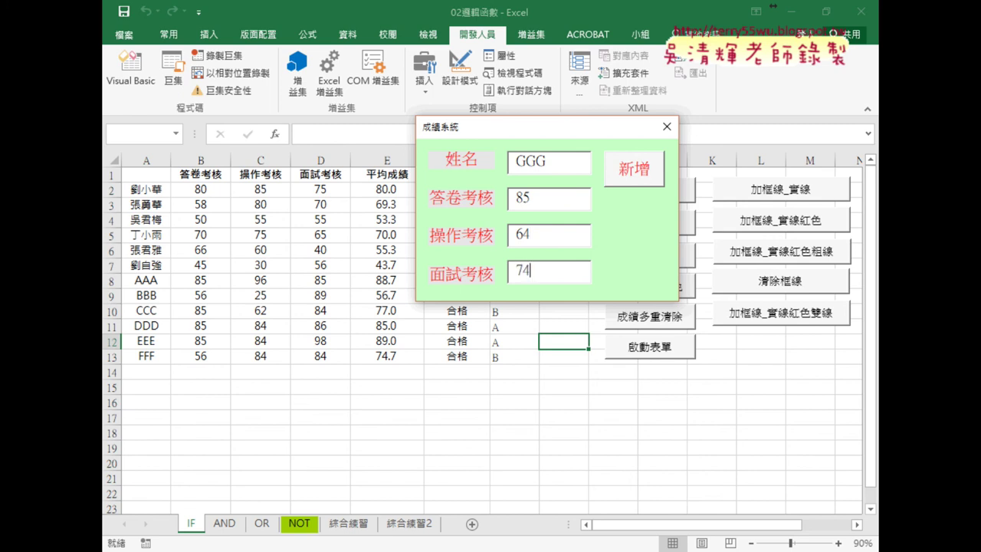
left_click(641, 173)
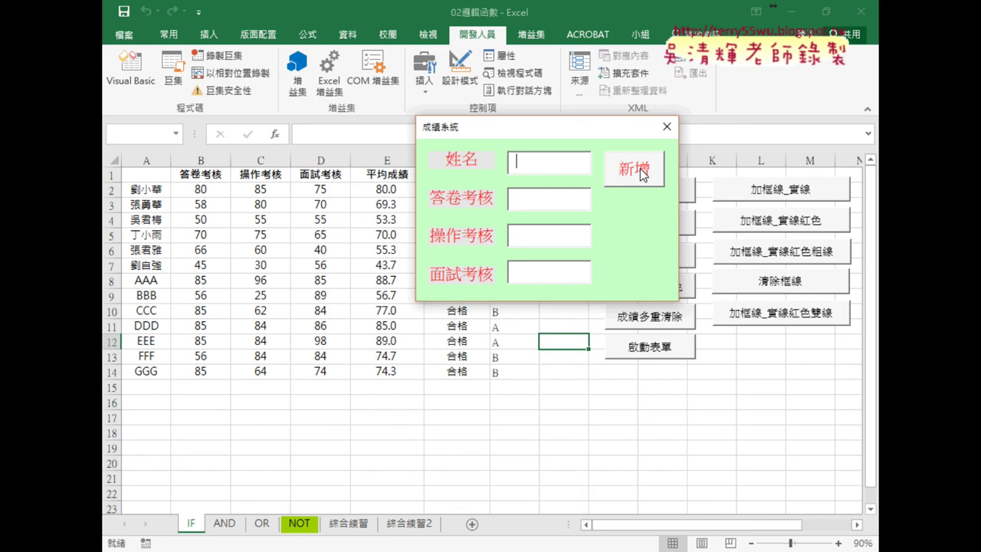
Enter HHH with scores 54, 54 and 41, adding it by pressing Enter in the last box.
type("HHH")
key("Tab")
type("54")
key("Tab")
type("542")
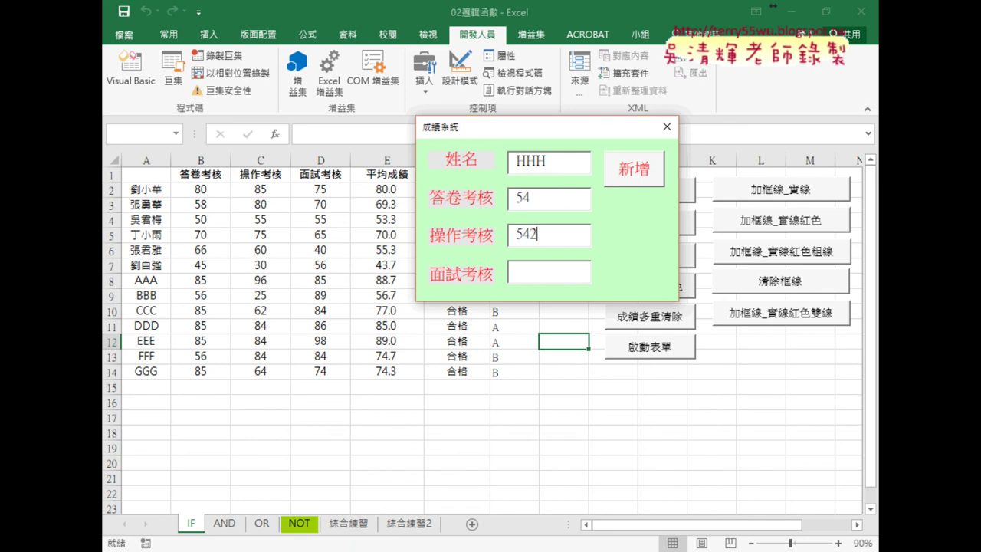
key("BackSpace")
key("Tab")
type("41")
key("Return")
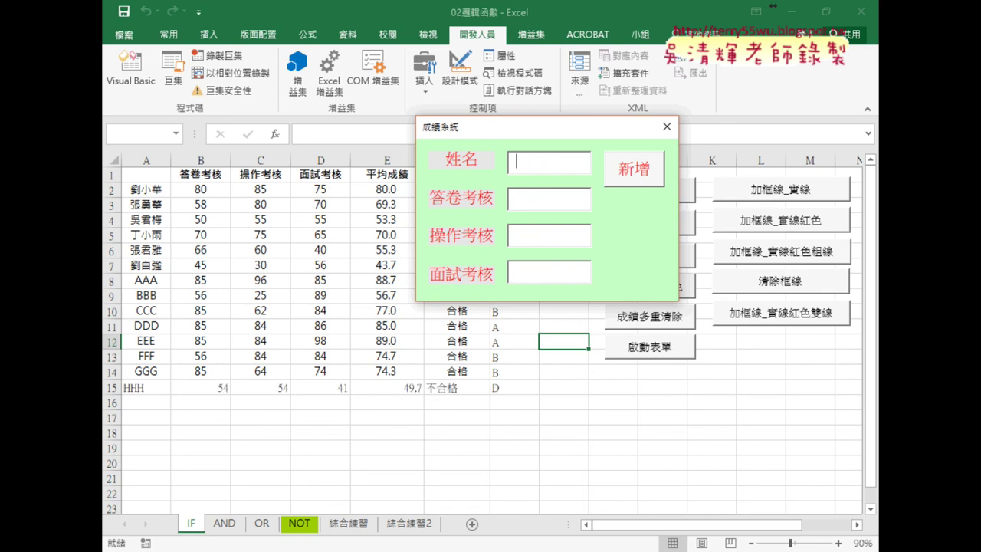